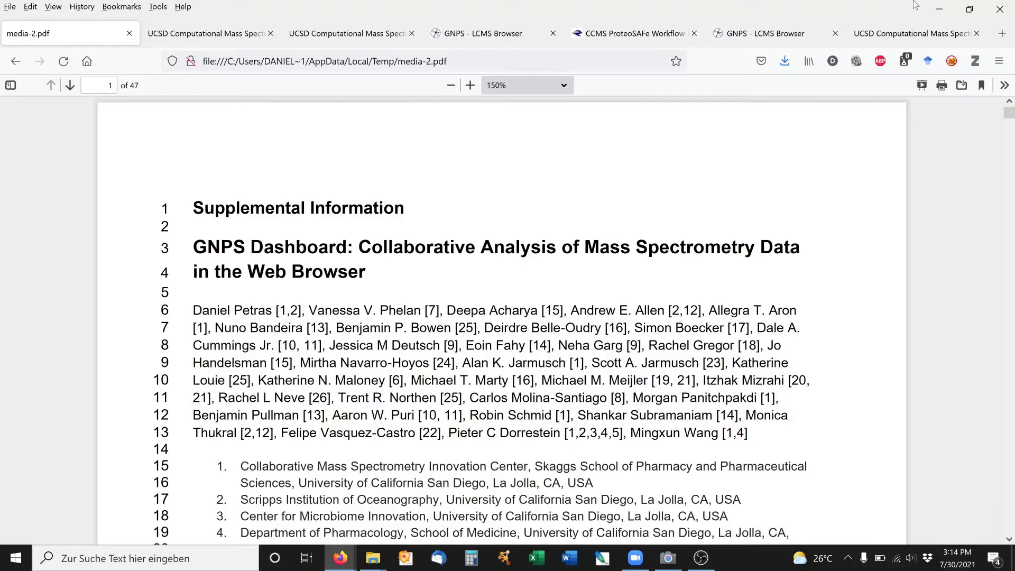
Bring up the classical molecular network and inspect the details of the Yersiniabactin node with parent mass 482.124.
{"action": "left_click", "coordinate": [203, 36]}
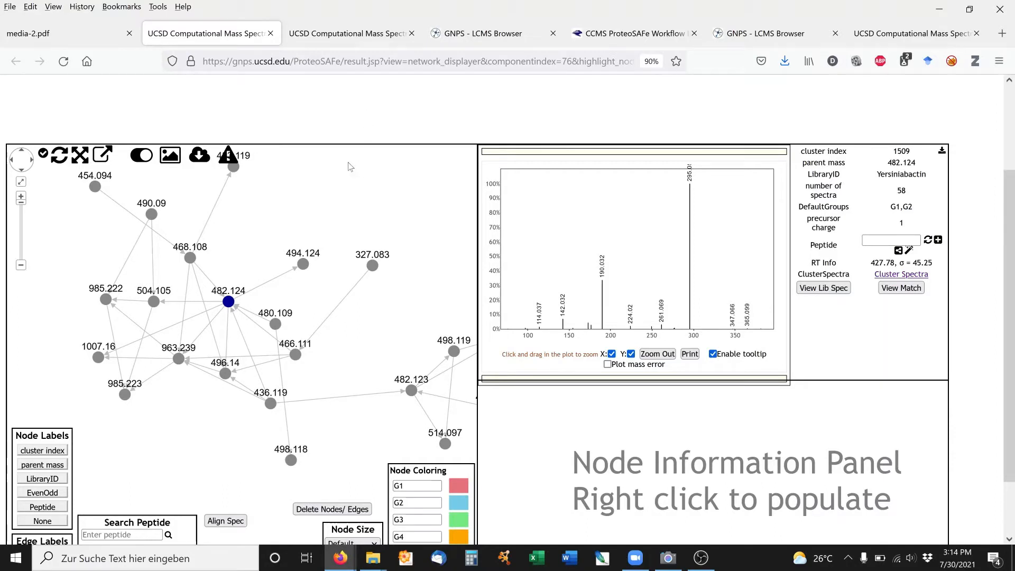
{"action": "left_click_drag", "start_coordinate": [326, 180], "coordinate": [303, 199]}
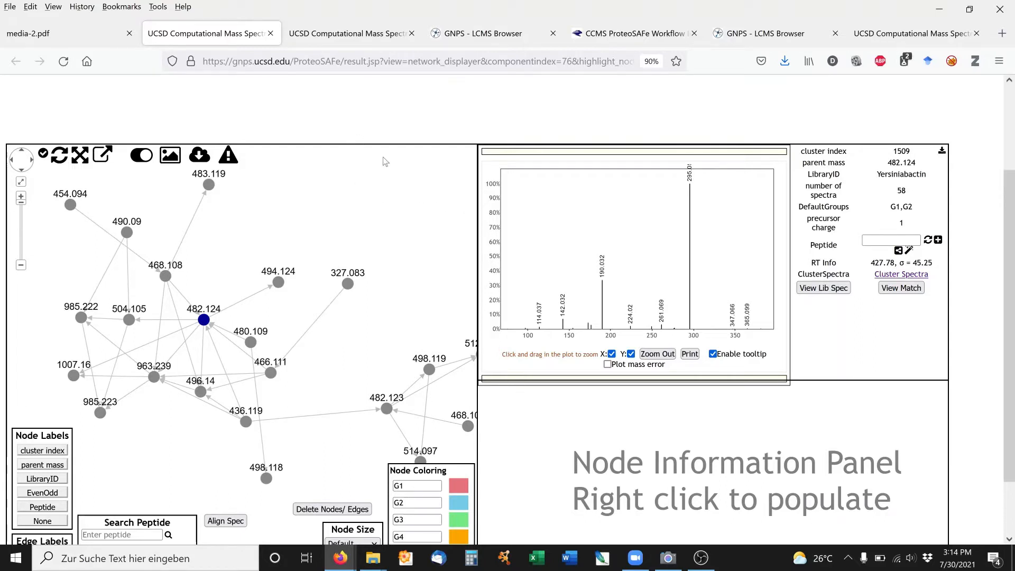
{"action": "mouse_move", "coordinate": [204, 321]}
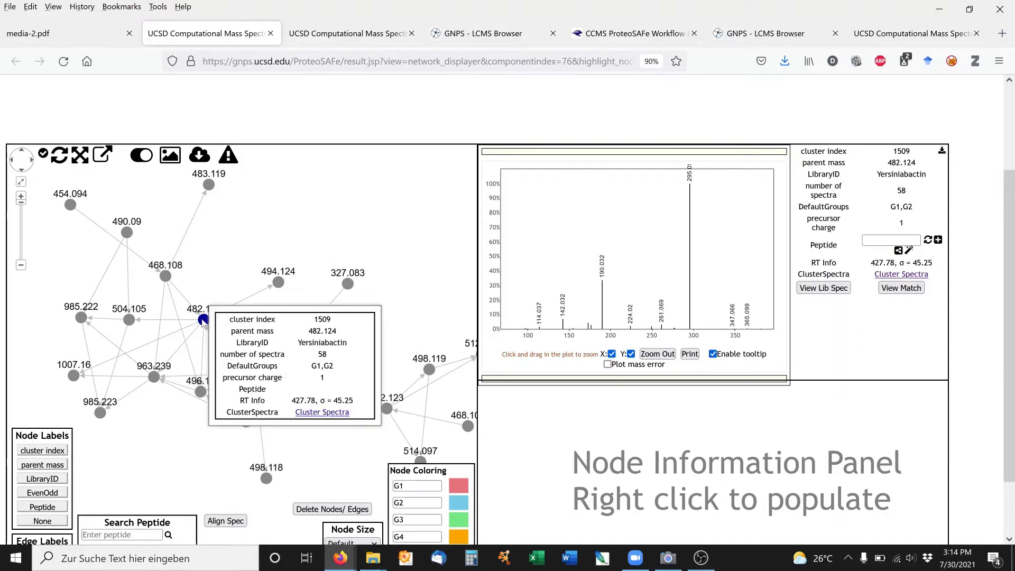
{"action": "left_click_drag", "start_coordinate": [204, 321], "coordinate": [205, 298]}
{"action": "mouse_move", "coordinate": [206, 303]}
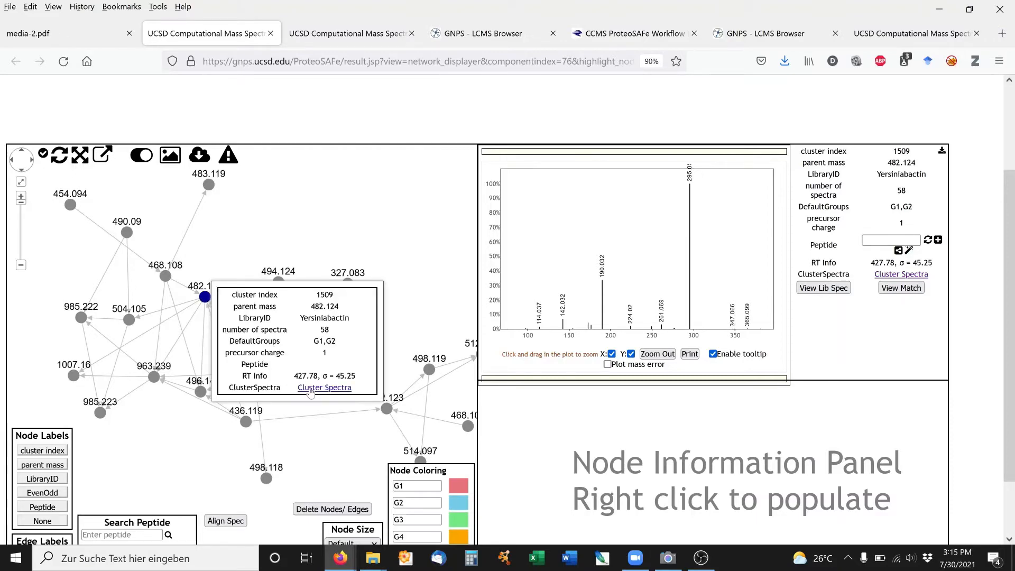
Go via the cluster's spectra list to the single-file LCMS dashboard and review its XIC m/z and its Da and ppm tolerances.
{"action": "left_click", "coordinate": [322, 34]}
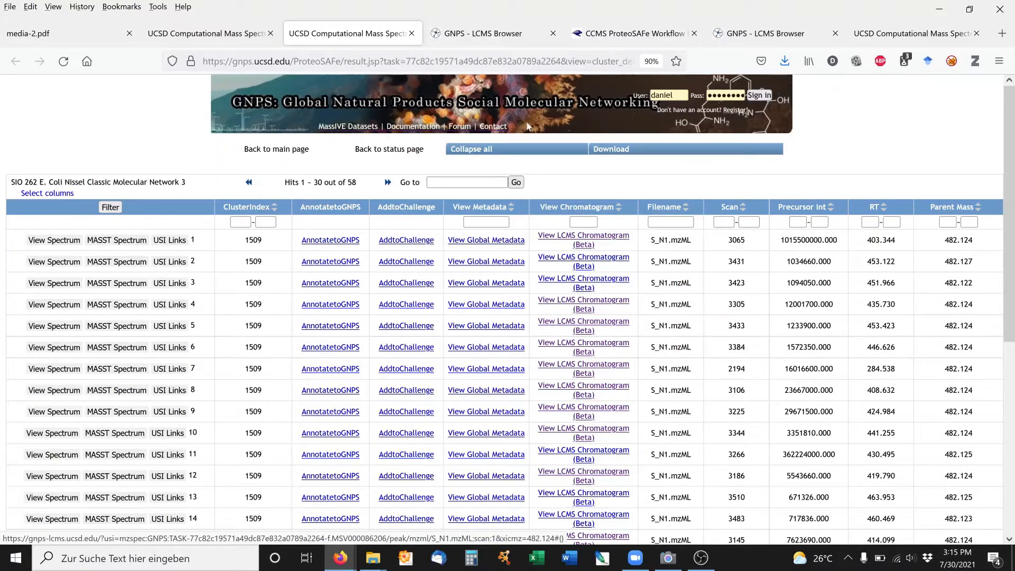
{"action": "left_click", "coordinate": [488, 38]}
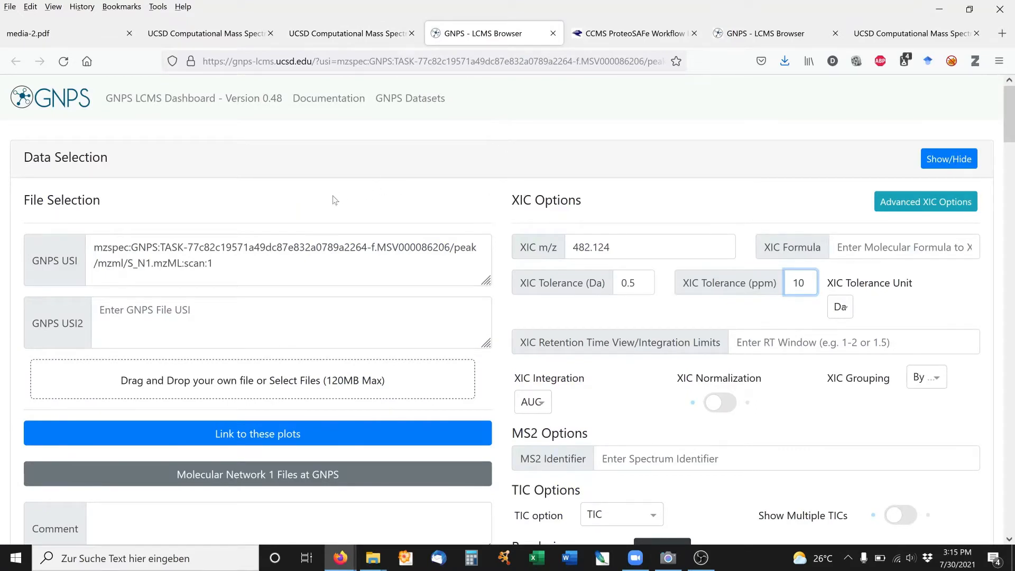
{"action": "left_click_drag", "start_coordinate": [617, 247], "coordinate": [558, 247]}
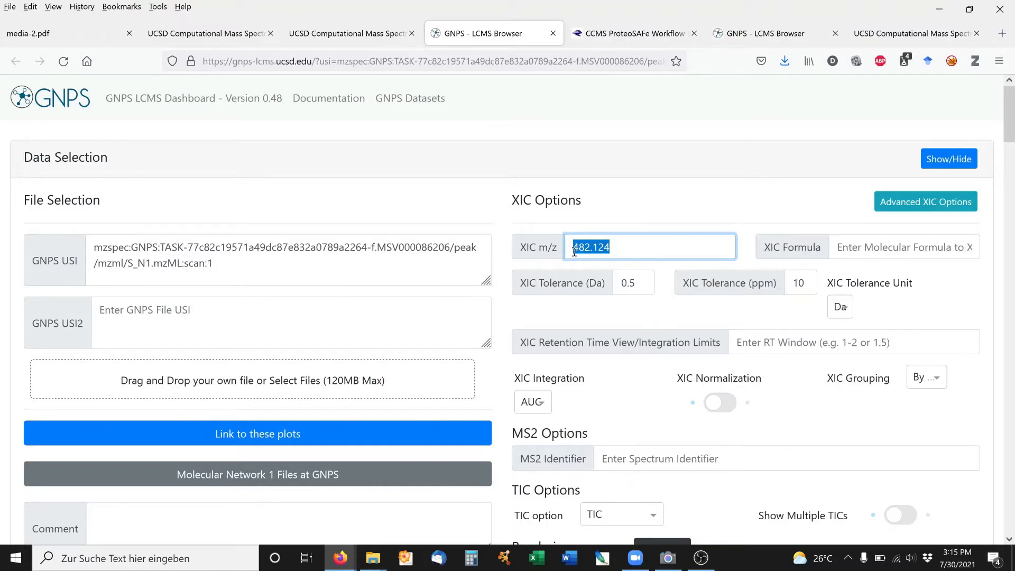
{"action": "left_click_drag", "start_coordinate": [634, 288], "coordinate": [620, 282]}
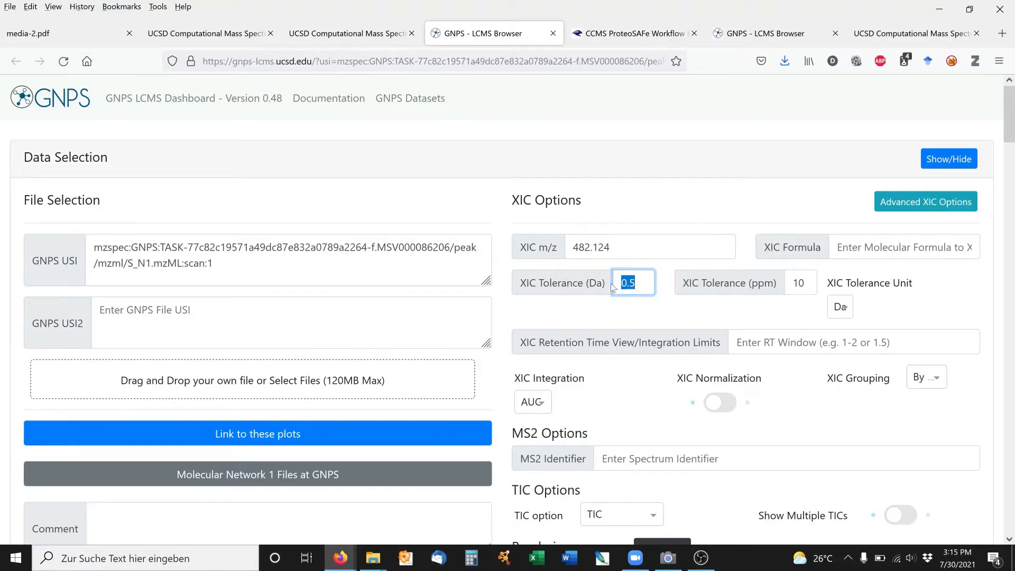
{"action": "left_click_drag", "start_coordinate": [805, 283], "coordinate": [787, 284]}
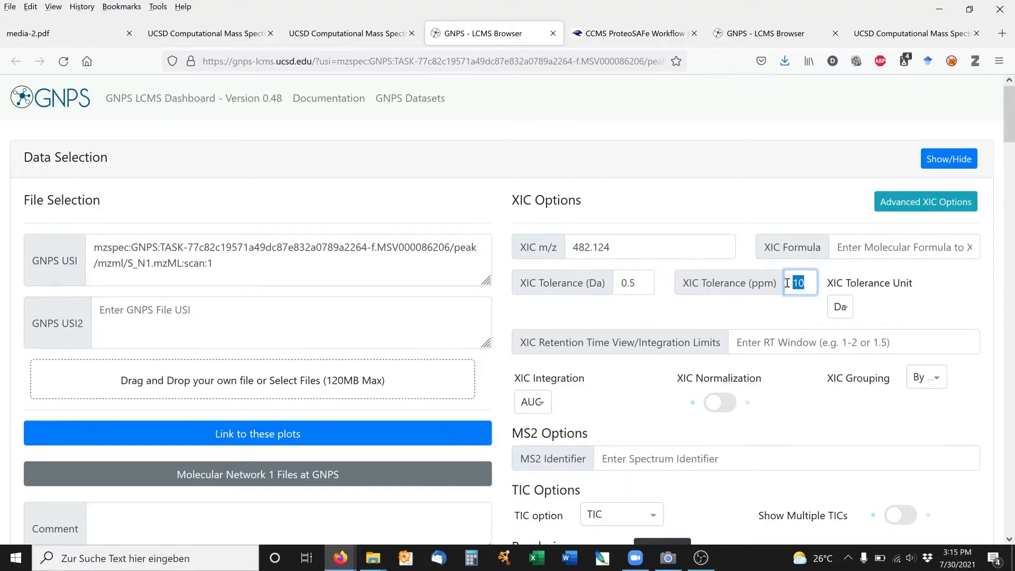
Examine the peaks and MS2 acquisitions in the single-file XIC plot of the LCMS dashboard.
{"action": "scroll", "coordinate": [518, 305], "scroll_direction": "down", "scroll_amount": 10}
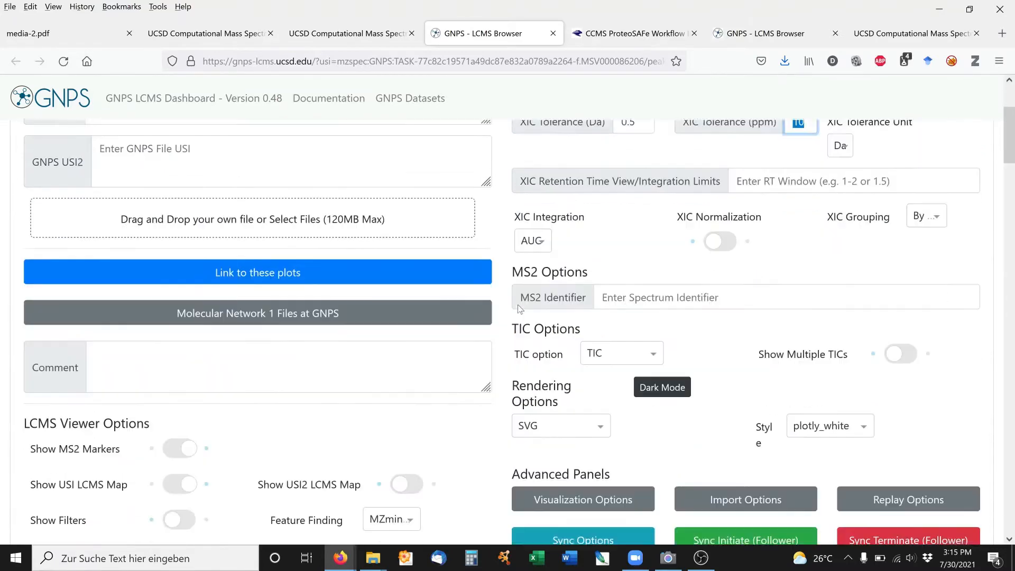
{"action": "scroll", "coordinate": [523, 310], "scroll_direction": "down", "scroll_amount": 8}
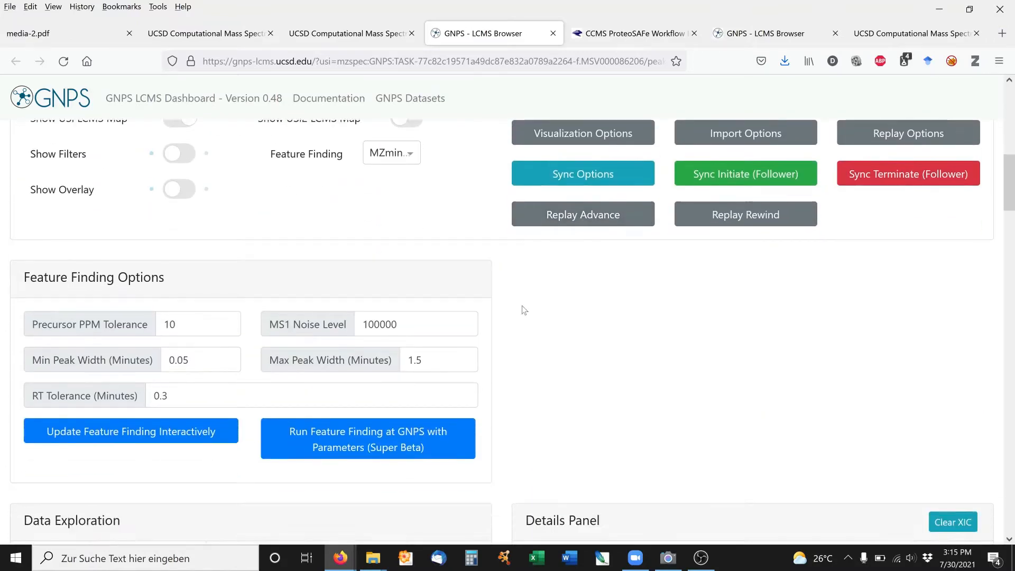
{"action": "scroll", "coordinate": [523, 309], "scroll_direction": "down", "scroll_amount": 2}
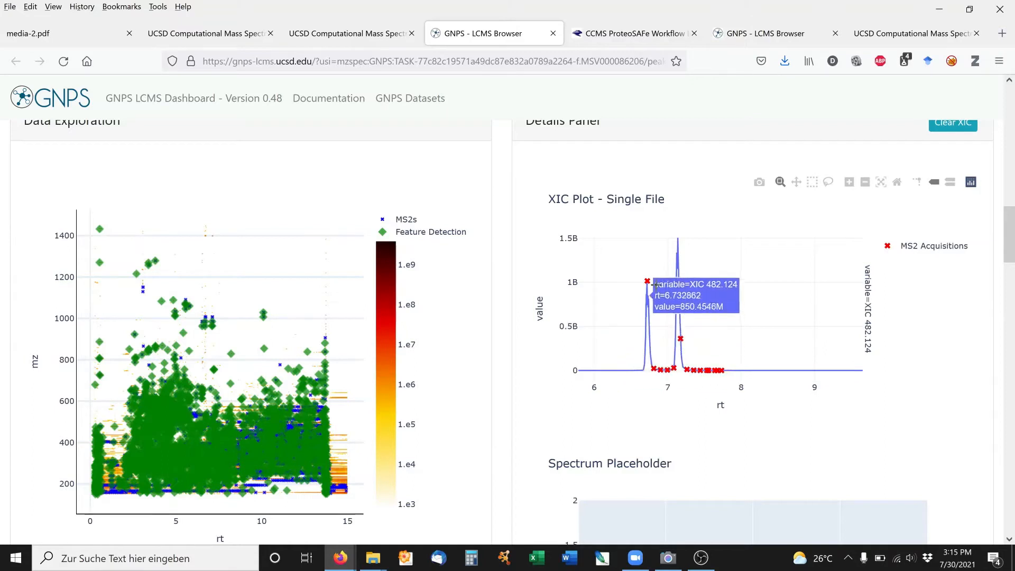
{"action": "mouse_move", "coordinate": [672, 254]}
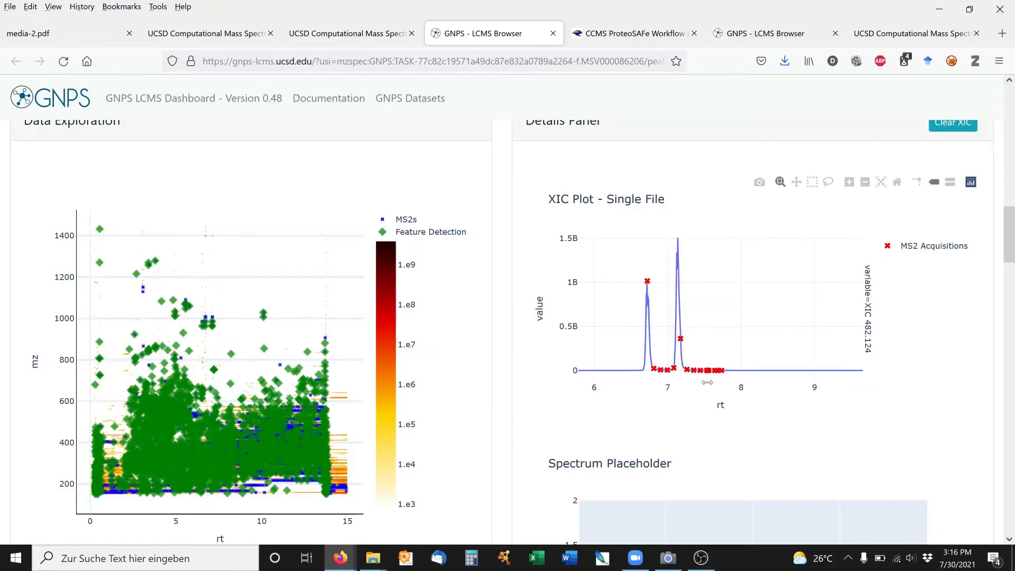
Compare the single 482.124 node in the molecular network with the peaks in the dashboard's XIC plot.
{"action": "left_click", "coordinate": [220, 35]}
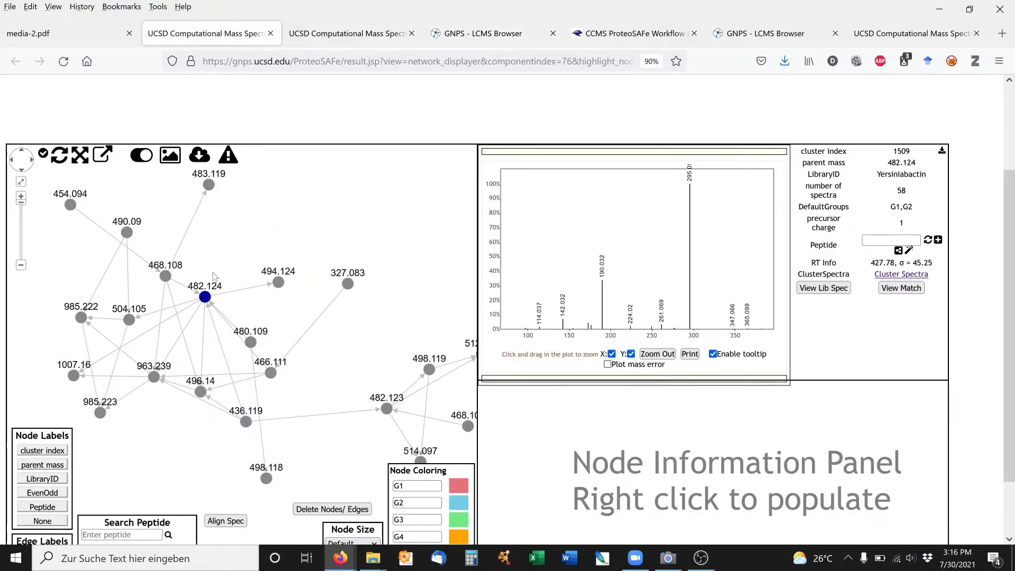
{"action": "mouse_move", "coordinate": [207, 300]}
{"action": "left_click_drag", "start_coordinate": [207, 302], "coordinate": [216, 316]}
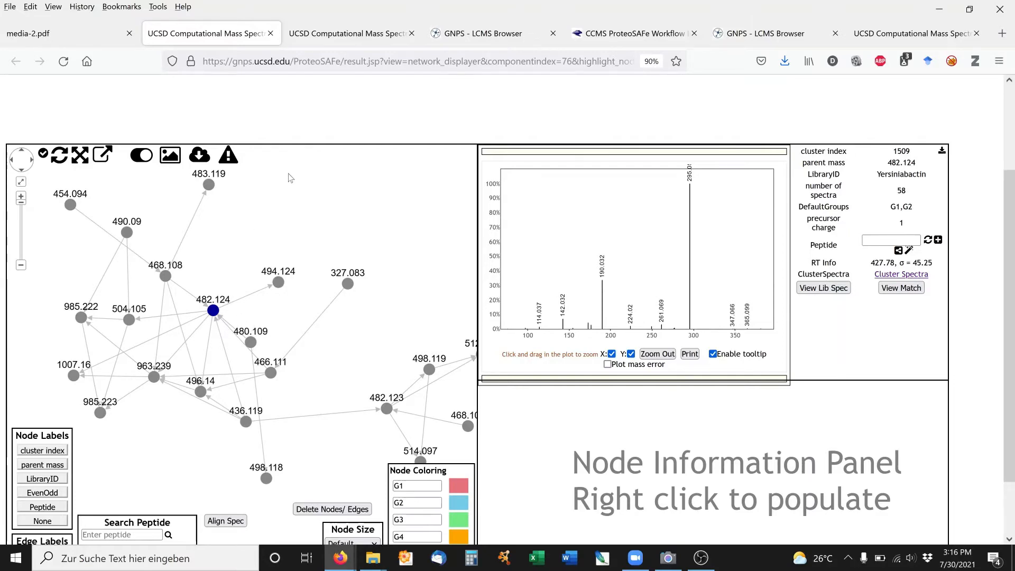
{"action": "left_click", "coordinate": [490, 34]}
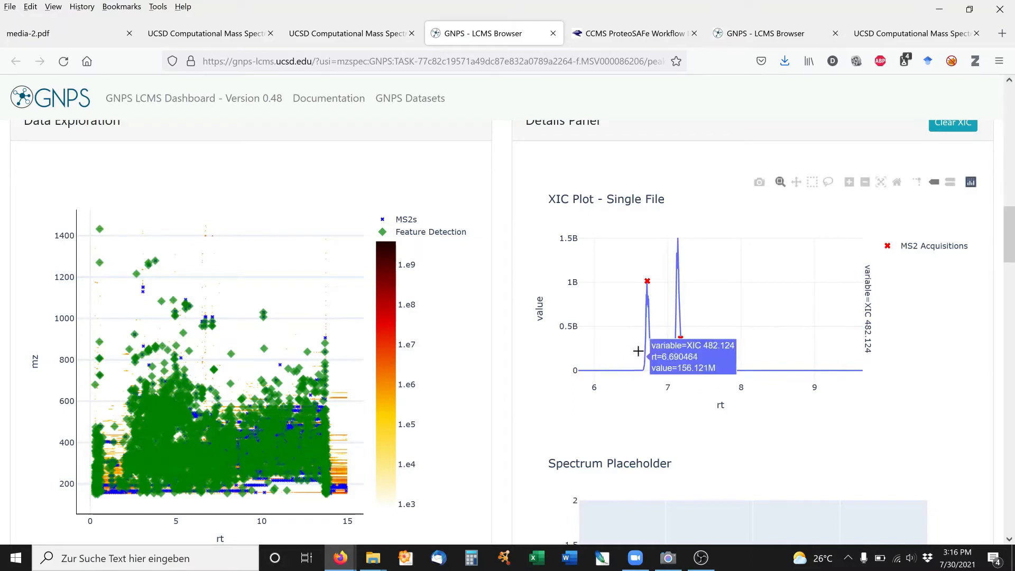
{"action": "mouse_move", "coordinate": [679, 282]}
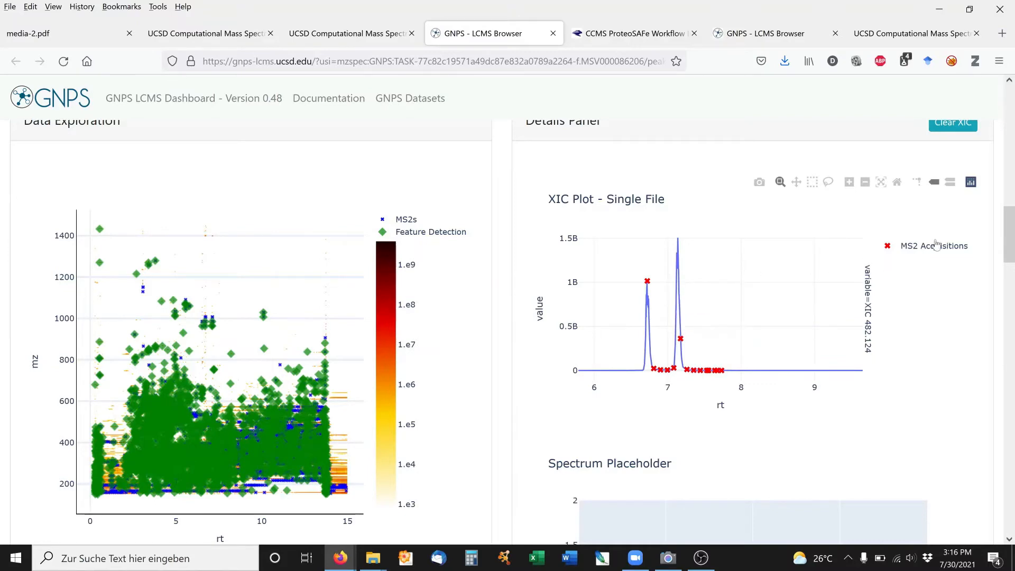
Review the available feature finding methods, the precursor PPM tolerance and the MS1 noise level in the LCMS dashboard.
{"action": "left_click_drag", "start_coordinate": [1013, 232], "coordinate": [1001, 189]}
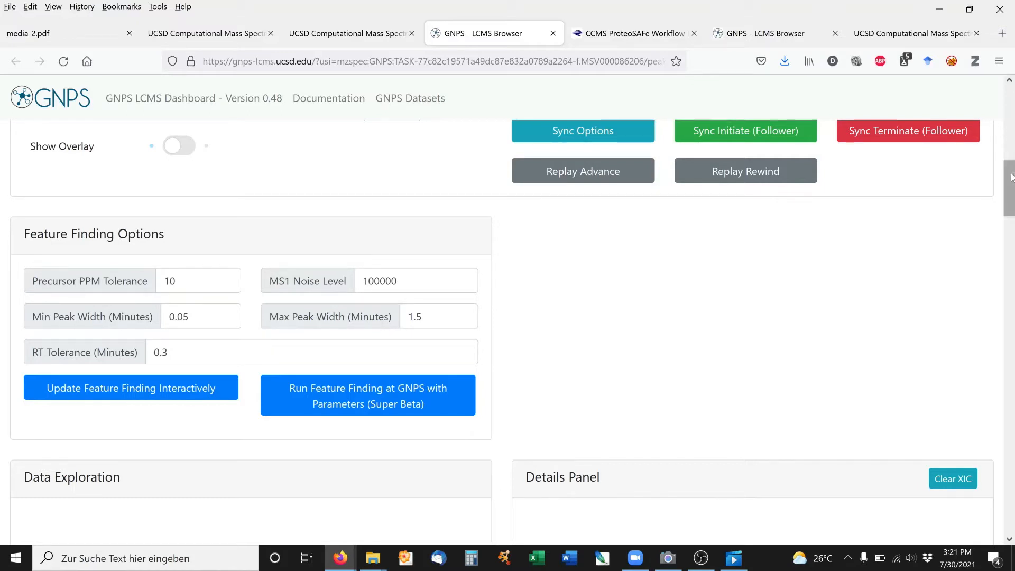
{"action": "left_click_drag", "start_coordinate": [1011, 178], "coordinate": [1011, 160]}
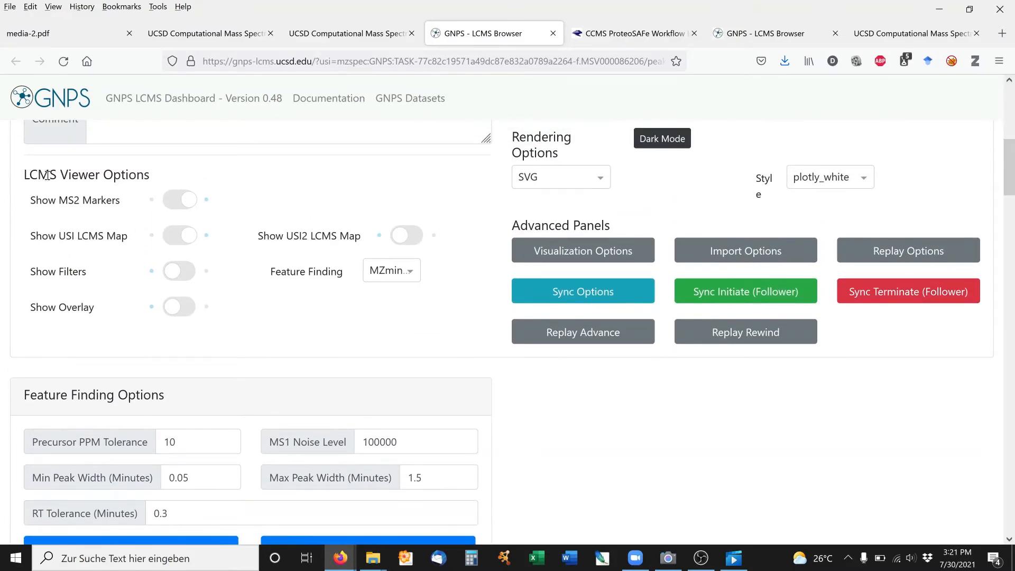
{"action": "left_click", "coordinate": [410, 271]}
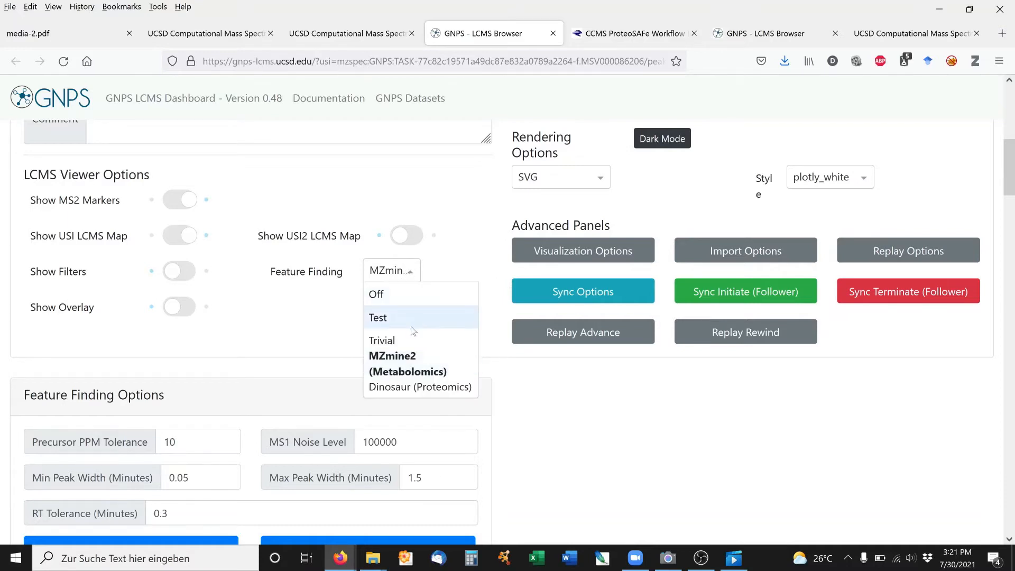
{"action": "left_click", "coordinate": [268, 313]}
{"action": "scroll", "coordinate": [143, 474], "scroll_direction": "down", "scroll_amount": 1}
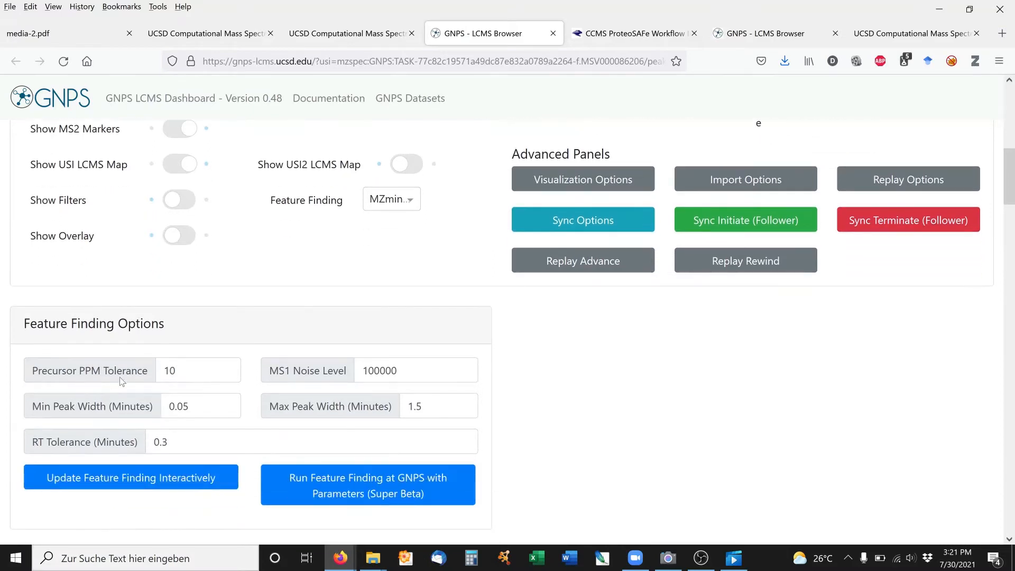
{"action": "left_click_drag", "start_coordinate": [184, 371], "coordinate": [141, 367]}
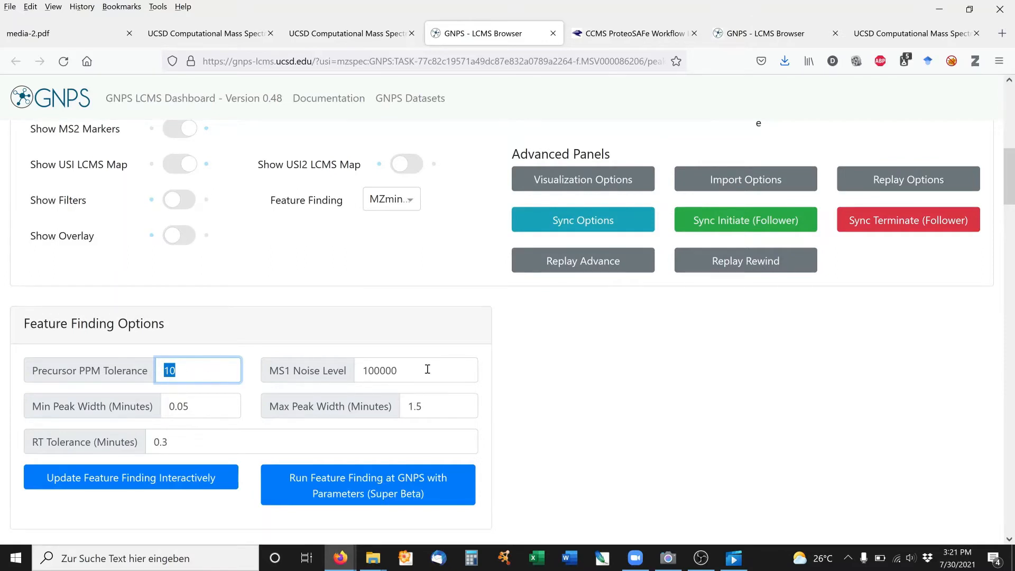
{"action": "left_click_drag", "start_coordinate": [427, 369], "coordinate": [360, 371]}
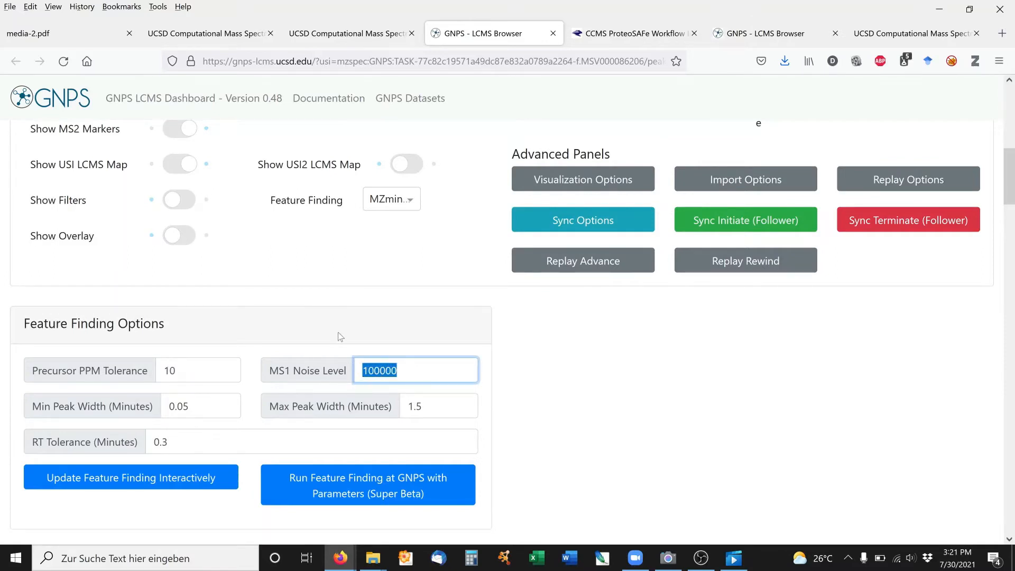
Examine the detected features and MS2 markers on the LCMS map in the Data Exploration section.
{"action": "scroll", "coordinate": [341, 337], "scroll_direction": "down", "scroll_amount": 1}
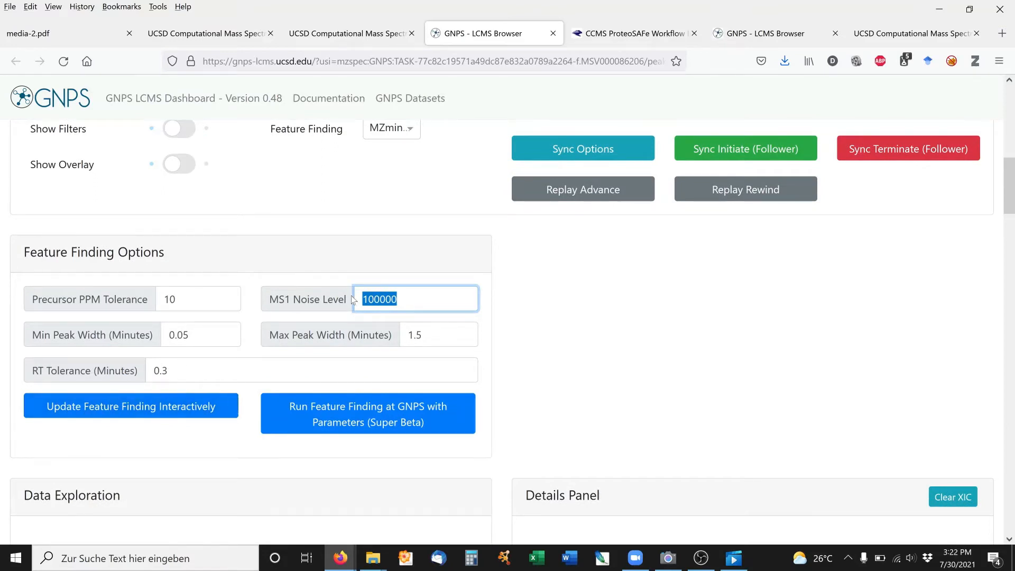
{"action": "scroll", "coordinate": [353, 300], "scroll_direction": "down", "scroll_amount": 4}
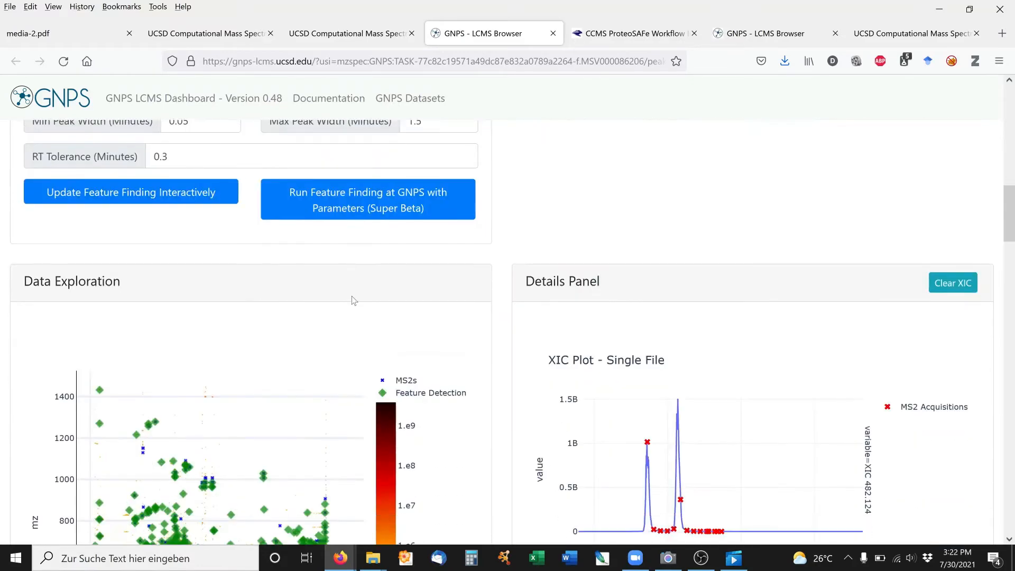
{"action": "scroll", "coordinate": [353, 300], "scroll_direction": "down", "scroll_amount": 2}
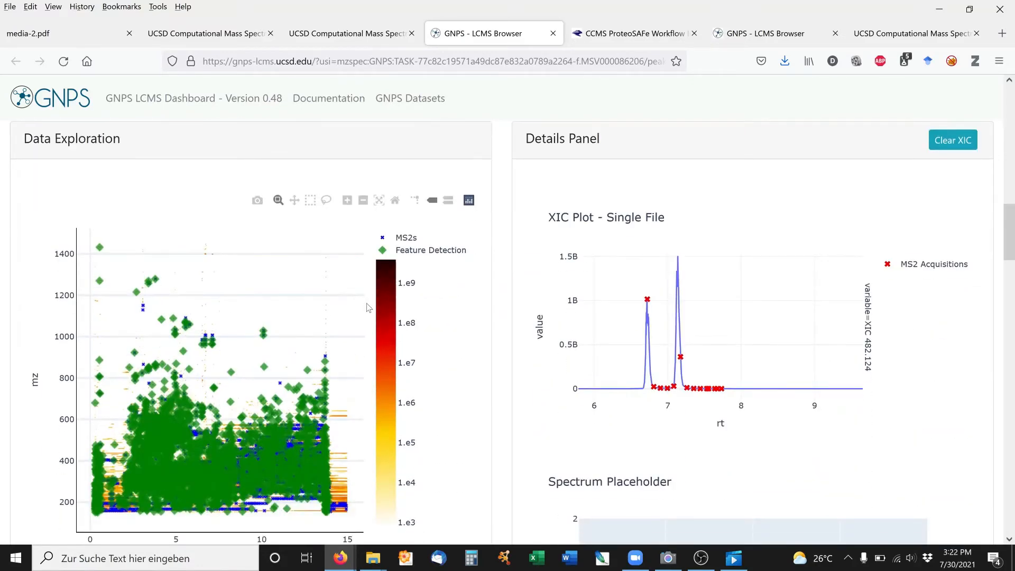
{"action": "mouse_move", "coordinate": [151, 283]}
{"action": "mouse_move", "coordinate": [310, 414]}
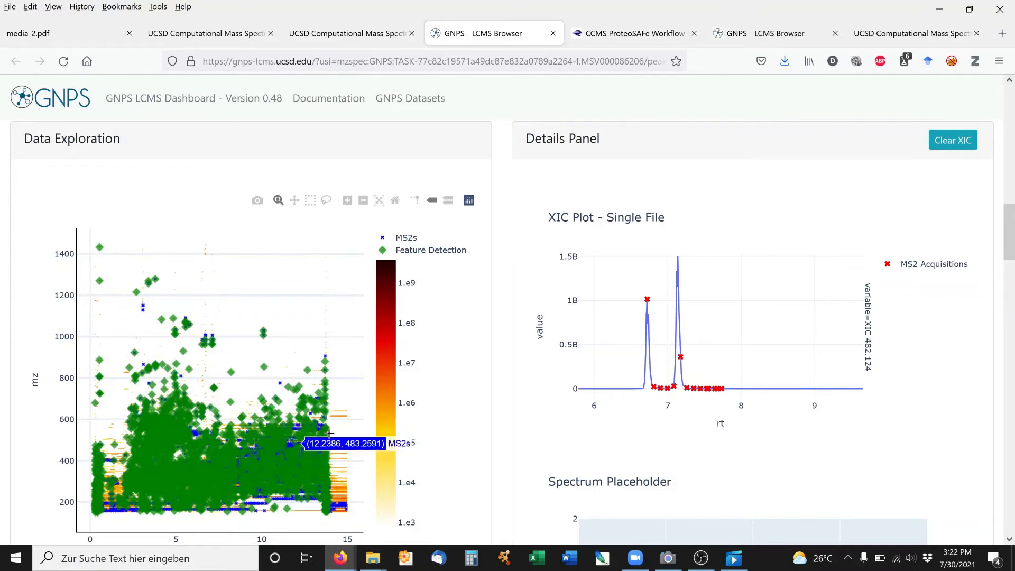
Return to the feature finding options, then bring up the LC_MZMINE2 workflow form and review its batch preset and input file selections.
{"action": "scroll", "coordinate": [380, 413], "scroll_direction": "up", "scroll_amount": 2}
{"action": "scroll", "coordinate": [382, 418], "scroll_direction": "up", "scroll_amount": 9}
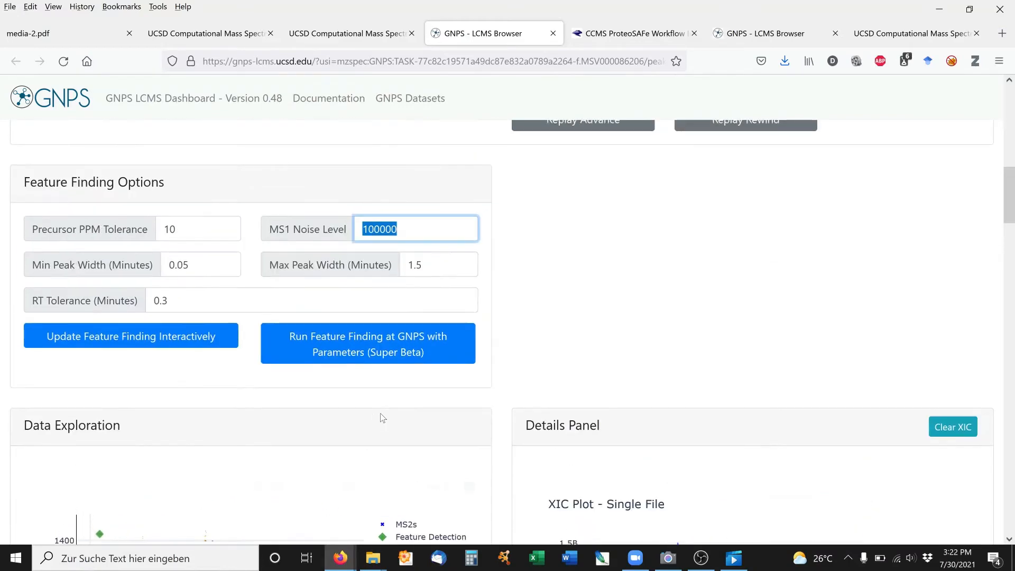
{"action": "scroll", "coordinate": [383, 418], "scroll_direction": "up", "scroll_amount": 1}
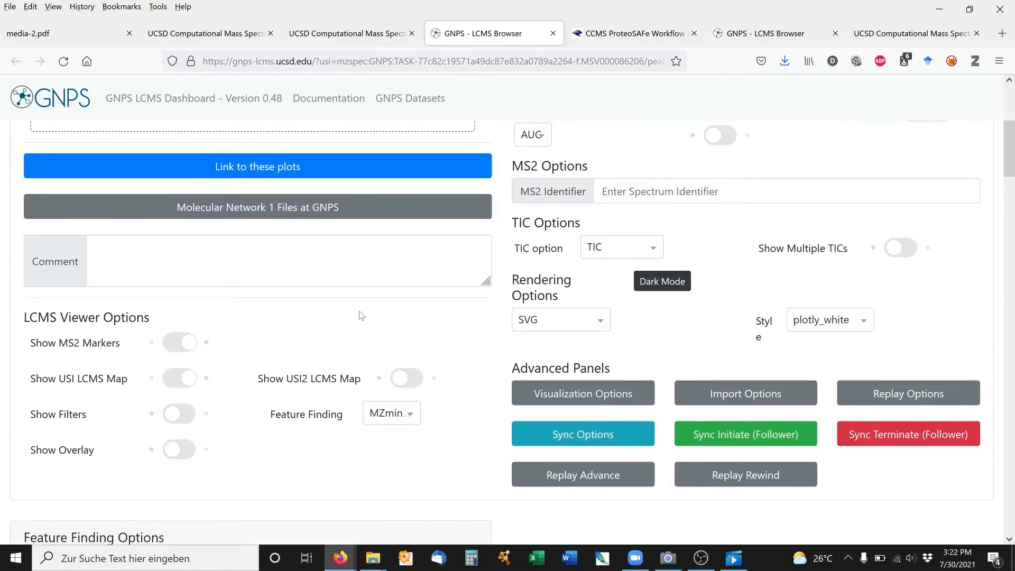
{"action": "scroll", "coordinate": [340, 358], "scroll_direction": "down", "scroll_amount": 4}
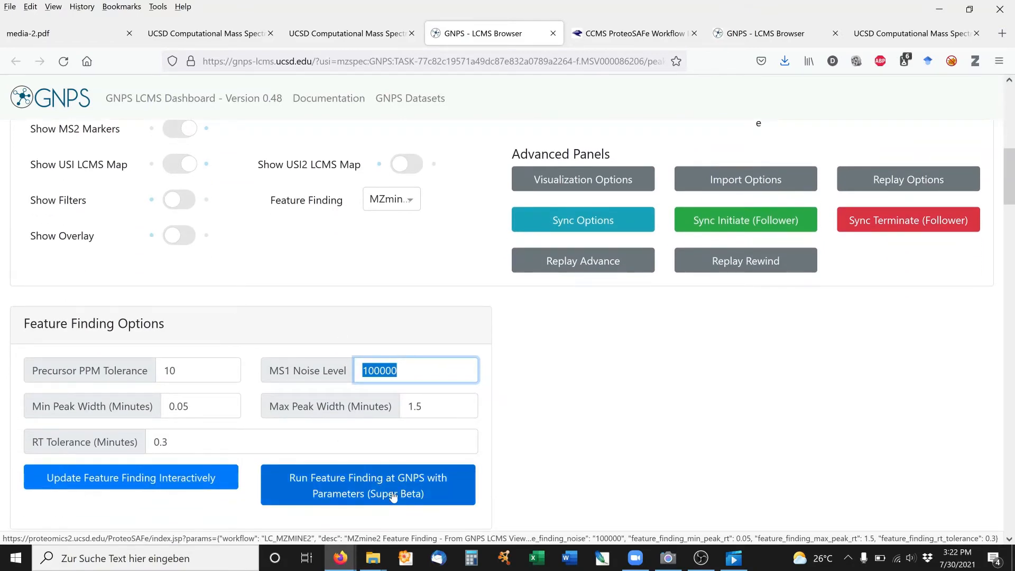
{"action": "left_click", "coordinate": [620, 29]}
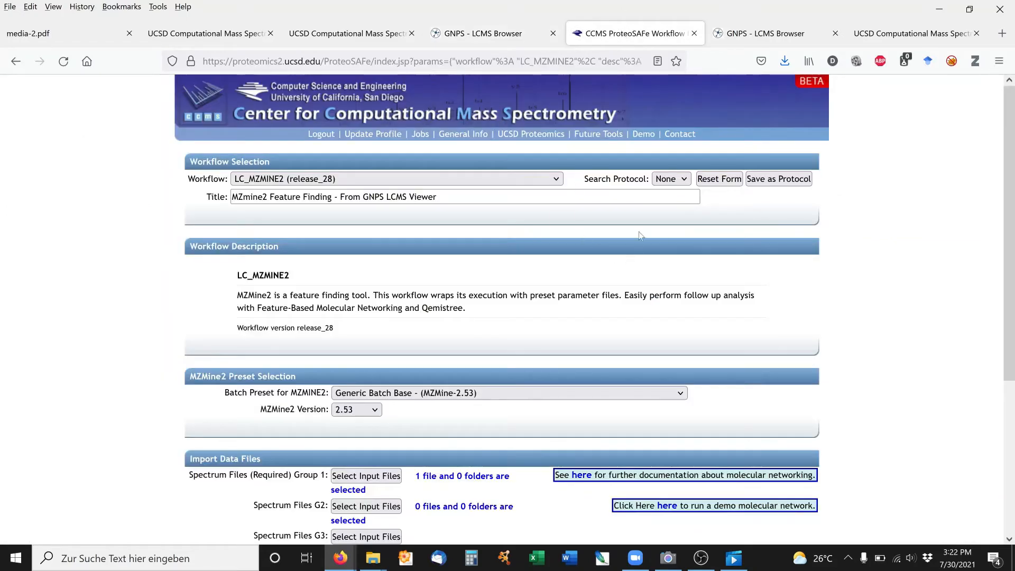
{"action": "scroll", "coordinate": [511, 238], "scroll_direction": "down", "scroll_amount": 2}
{"action": "scroll", "coordinate": [511, 238], "scroll_direction": "down", "scroll_amount": 1}
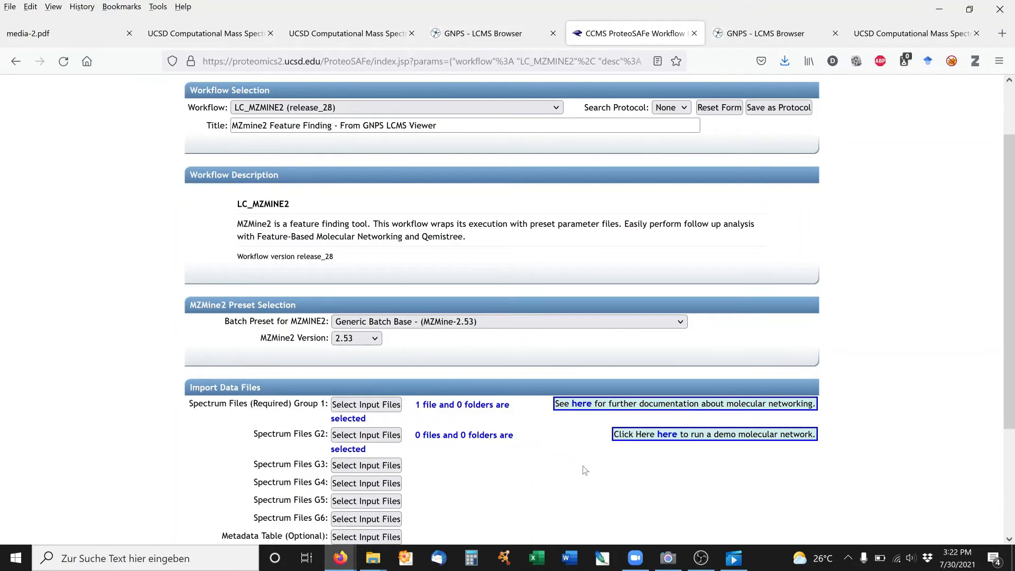
{"action": "scroll", "coordinate": [998, 423], "scroll_direction": "up", "scroll_amount": 1}
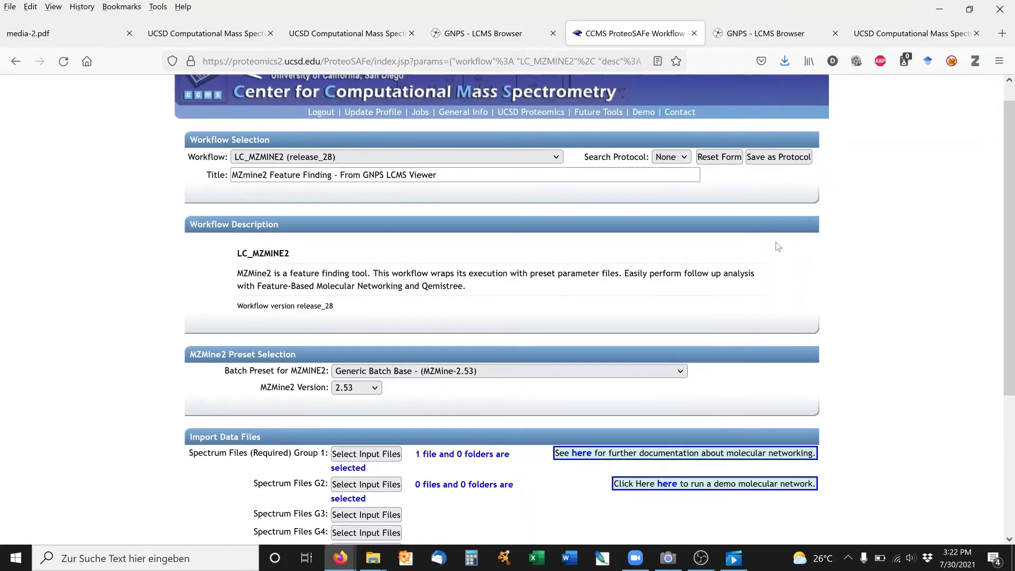
Bring up the feature-based molecular network containing the two highlighted Yersiniabactin nodes and label its nodes by parent mass.
{"action": "left_click", "coordinate": [767, 33]}
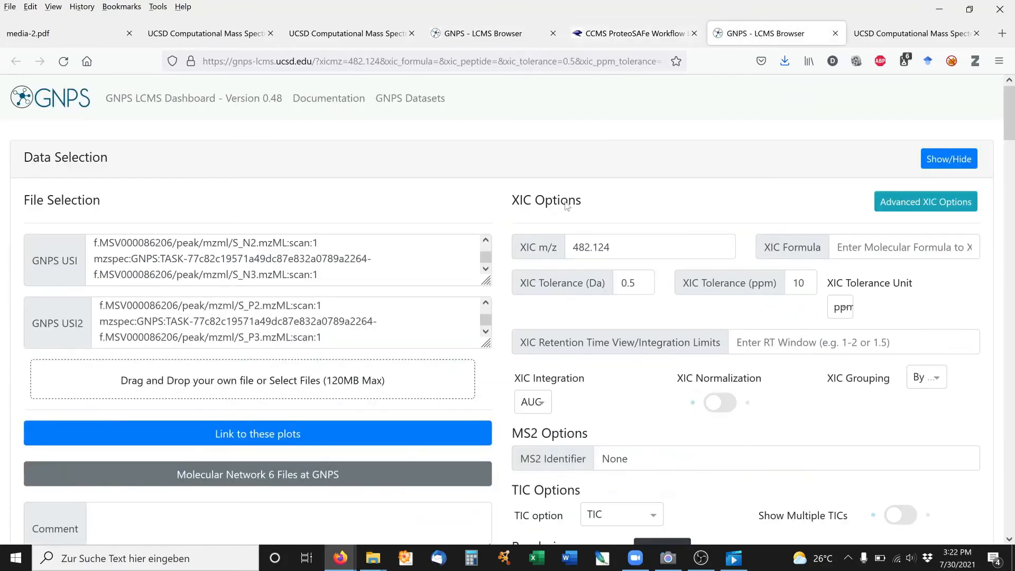
{"action": "left_click", "coordinate": [888, 36]}
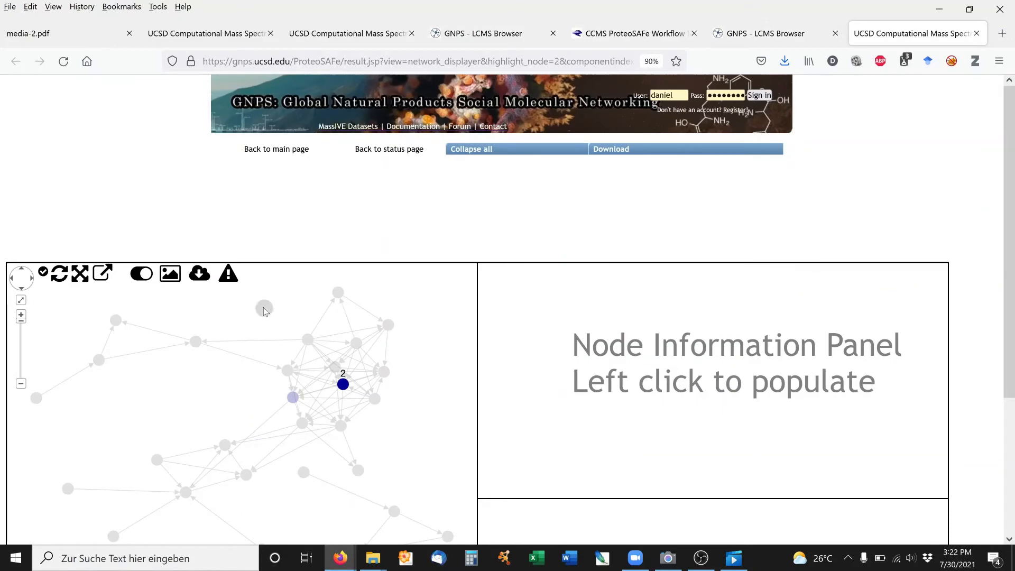
{"action": "scroll", "coordinate": [121, 398], "scroll_direction": "down", "scroll_amount": 3}
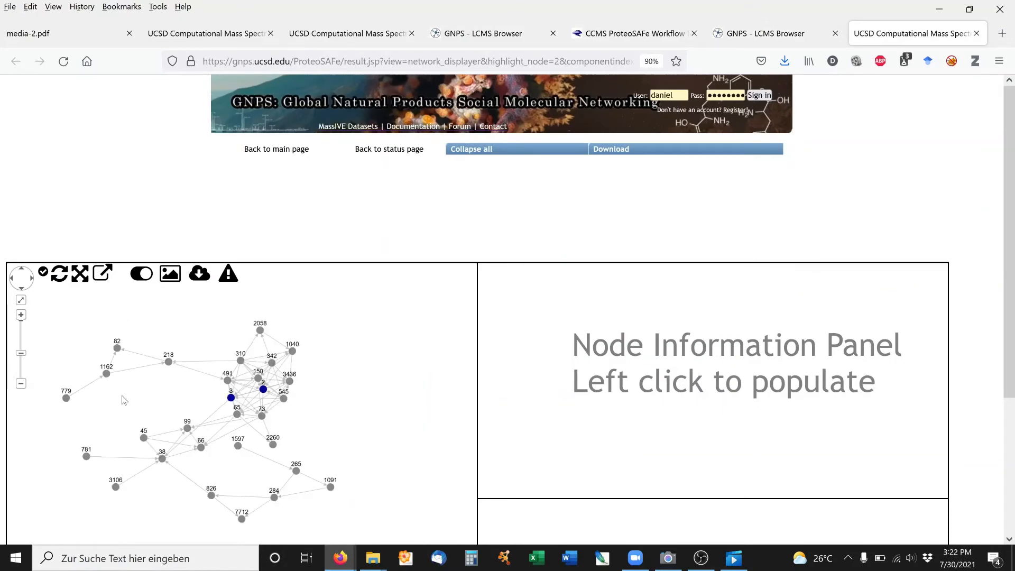
{"action": "scroll", "coordinate": [1007, 184], "scroll_direction": "down", "scroll_amount": 3}
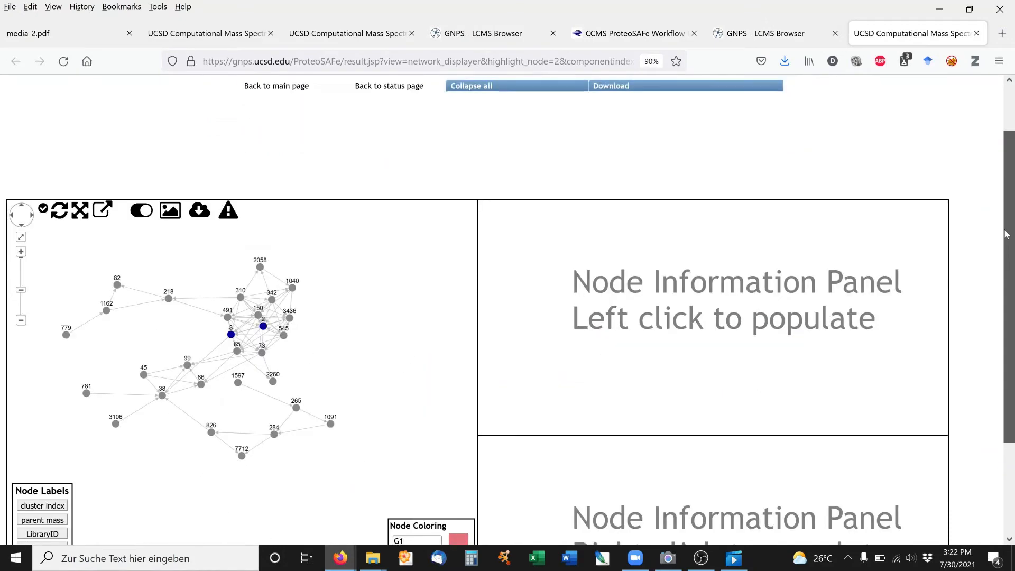
{"action": "left_click", "coordinate": [43, 496]}
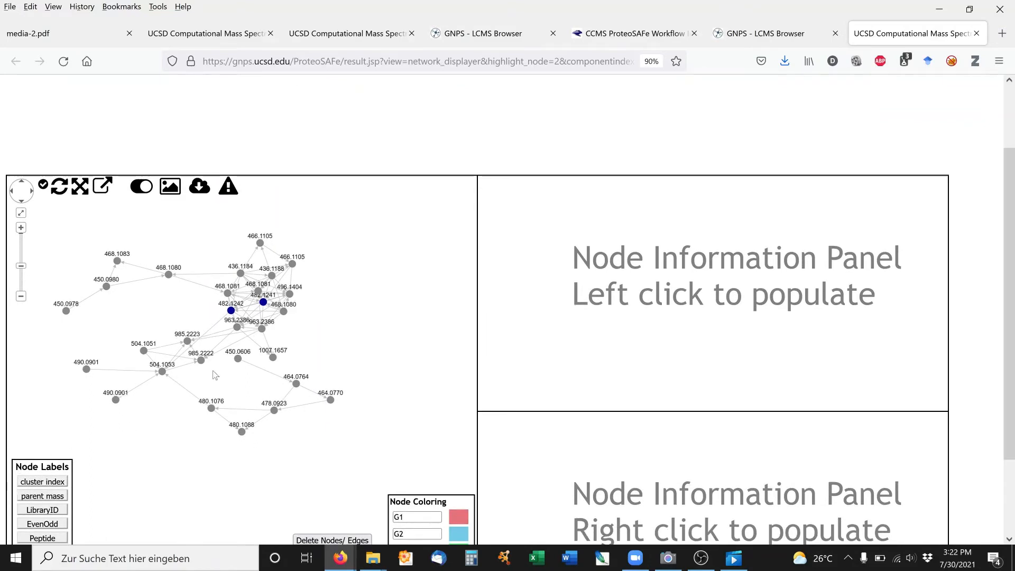
Pull the 482.1242 and 482.1241 Yersiniabactin nodes out of the dense cluster, placing them side by side in open space.
{"action": "scroll", "coordinate": [230, 320], "scroll_direction": "up", "scroll_amount": 2}
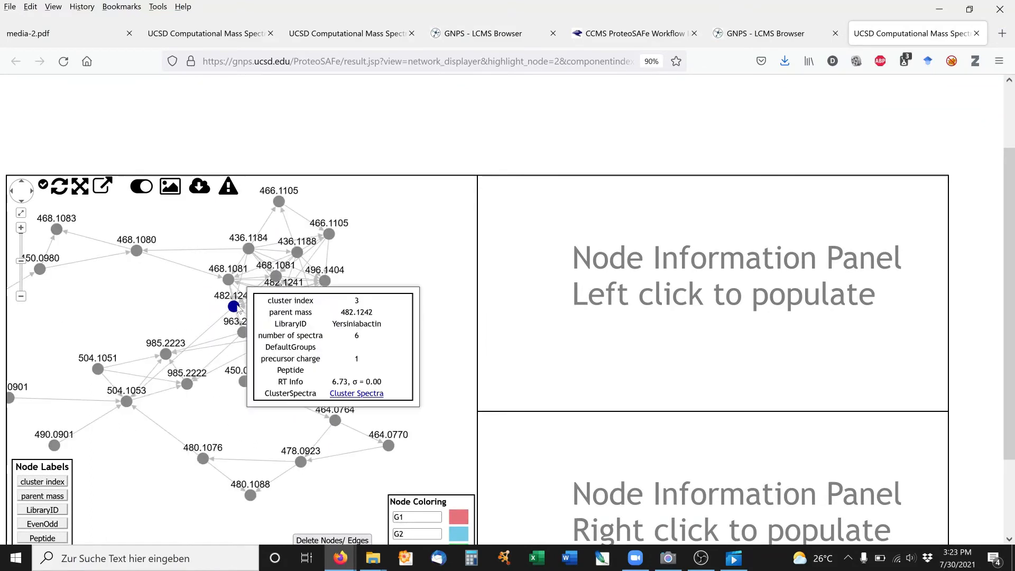
{"action": "left_click_drag", "start_coordinate": [238, 311], "coordinate": [76, 311]}
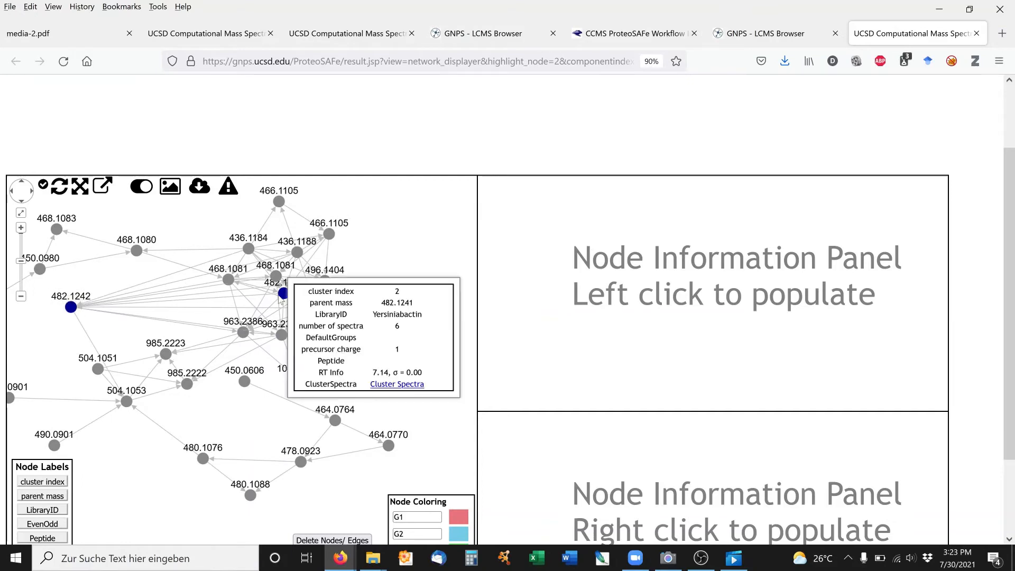
{"action": "left_click_drag", "start_coordinate": [284, 294], "coordinate": [140, 309]}
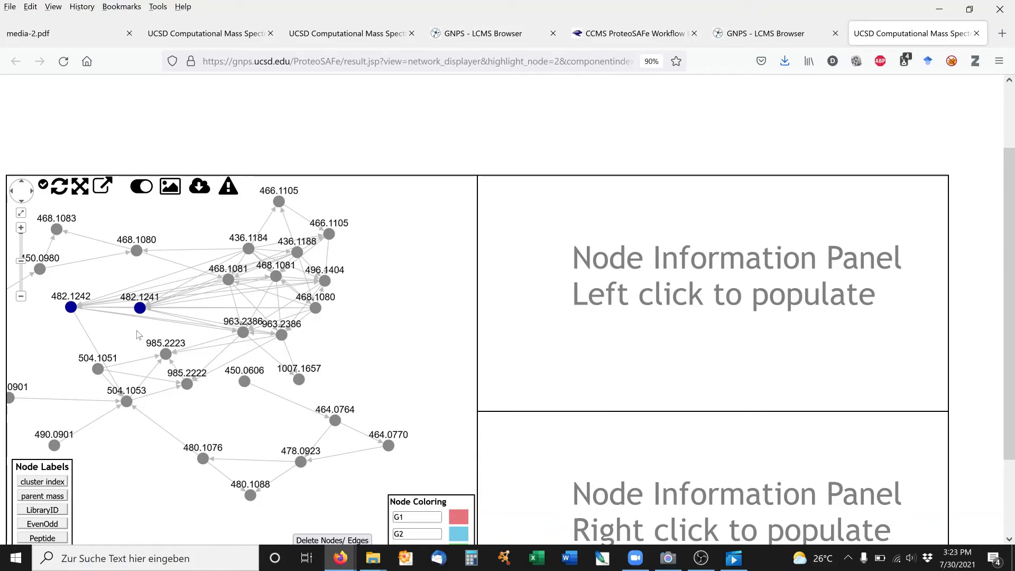
Display the MS2 spectra of nodes 482.1242 and 482.1241 in the two node information panels and compare them.
{"action": "left_click", "coordinate": [71, 308]}
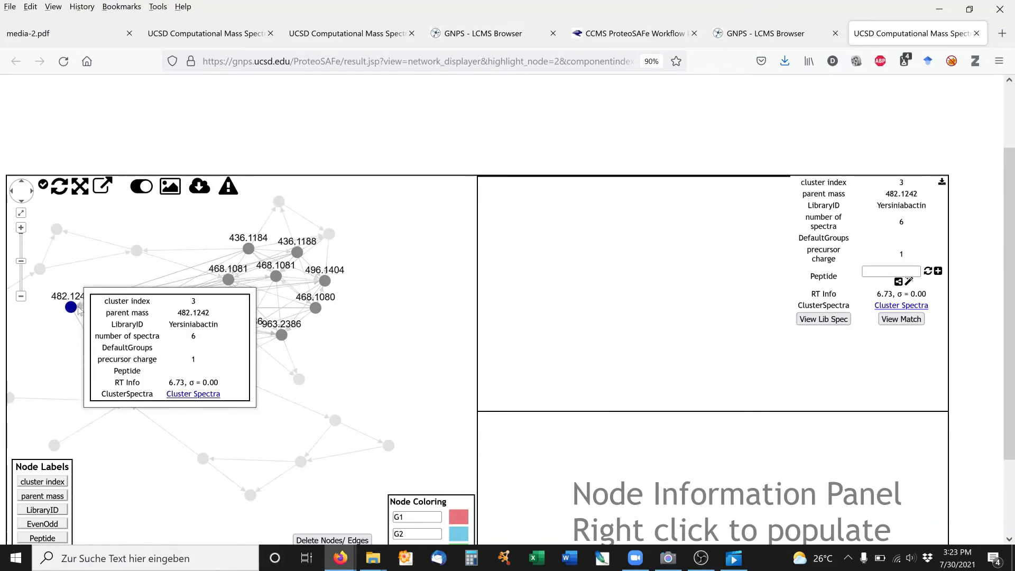
{"action": "mouse_move", "coordinate": [140, 309]}
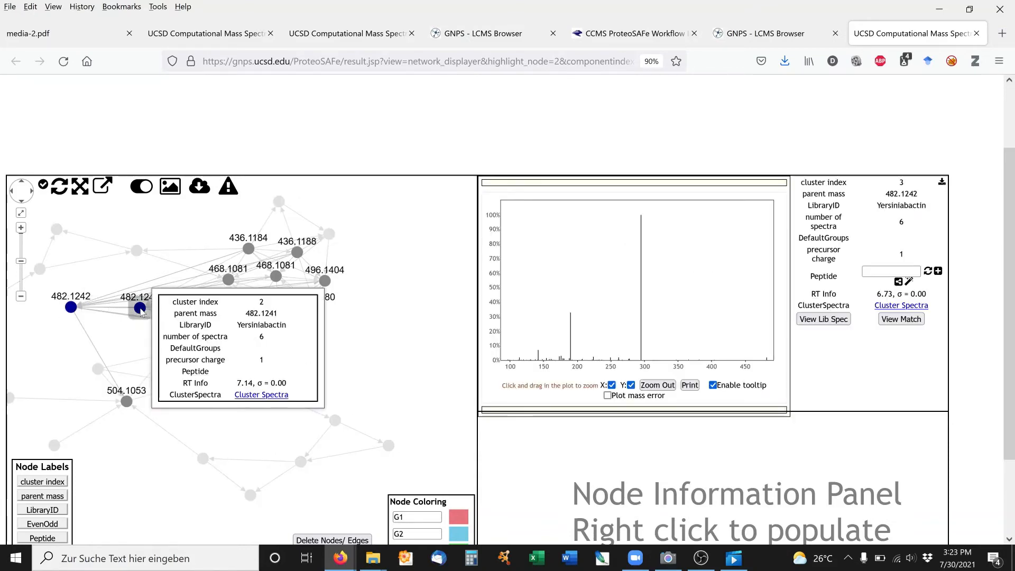
{"action": "right_click", "coordinate": [141, 309]}
{"action": "left_click_drag", "start_coordinate": [1011, 189], "coordinate": [1011, 254]}
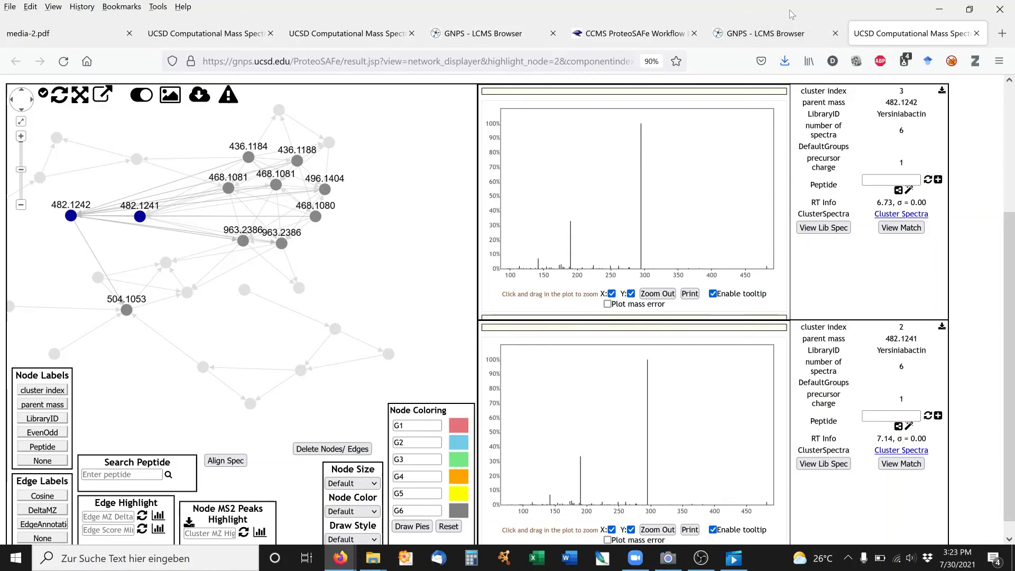
Return to the LCMS dashboard and review the file lists in GNPS USI and GNPS USI2 and the XIC m/z setting.
{"action": "left_click", "coordinate": [765, 36]}
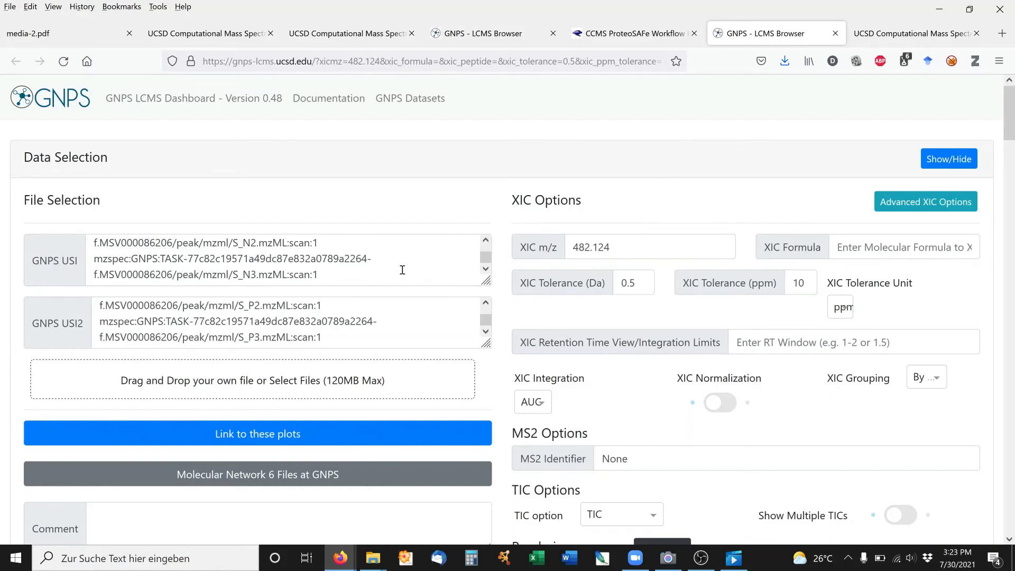
{"action": "left_click_drag", "start_coordinate": [369, 272], "coordinate": [82, 235]}
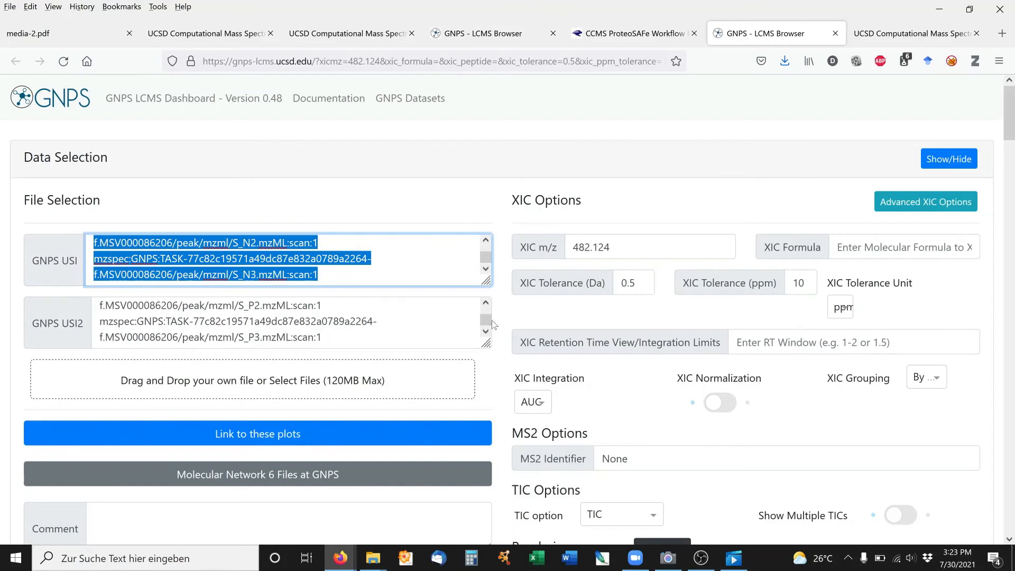
{"action": "left_click_drag", "start_coordinate": [486, 322], "coordinate": [486, 325]}
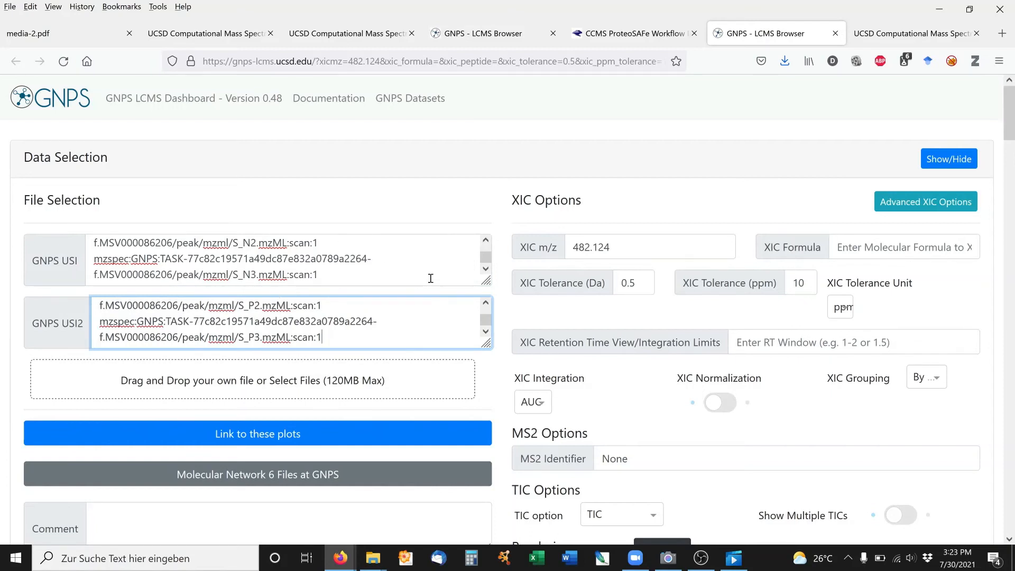
{"action": "left_click_drag", "start_coordinate": [401, 275], "coordinate": [83, 210]}
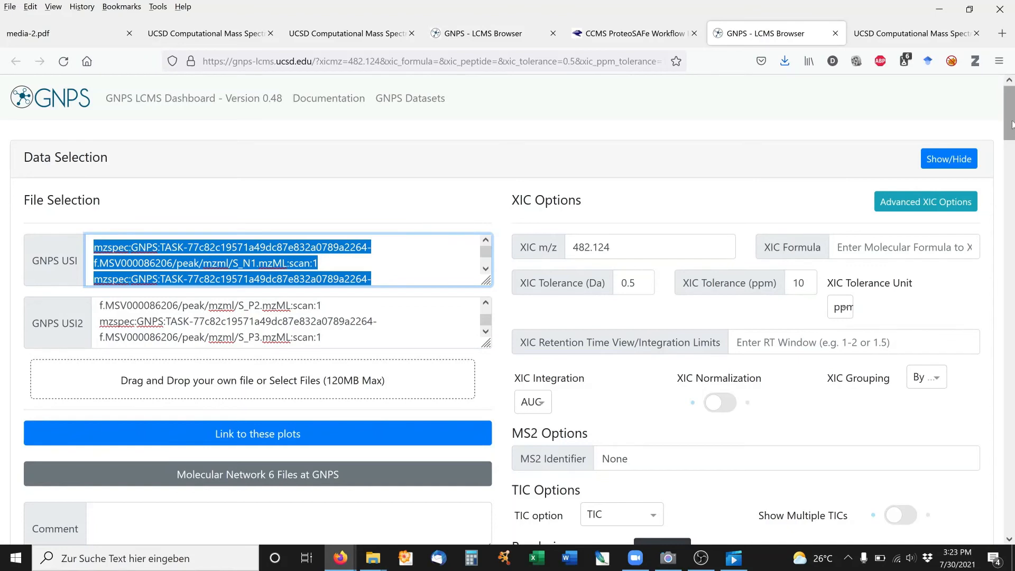
{"action": "scroll", "coordinate": [1010, 134], "scroll_direction": "down", "scroll_amount": 2}
{"action": "scroll", "coordinate": [1010, 135], "scroll_direction": "up", "scroll_amount": 1}
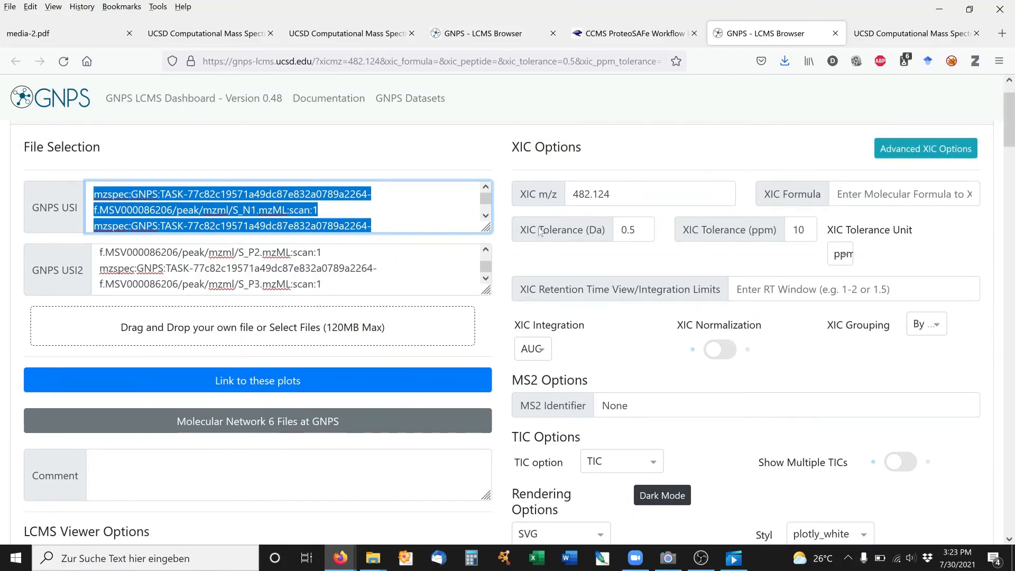
{"action": "left_click_drag", "start_coordinate": [623, 195], "coordinate": [575, 194]}
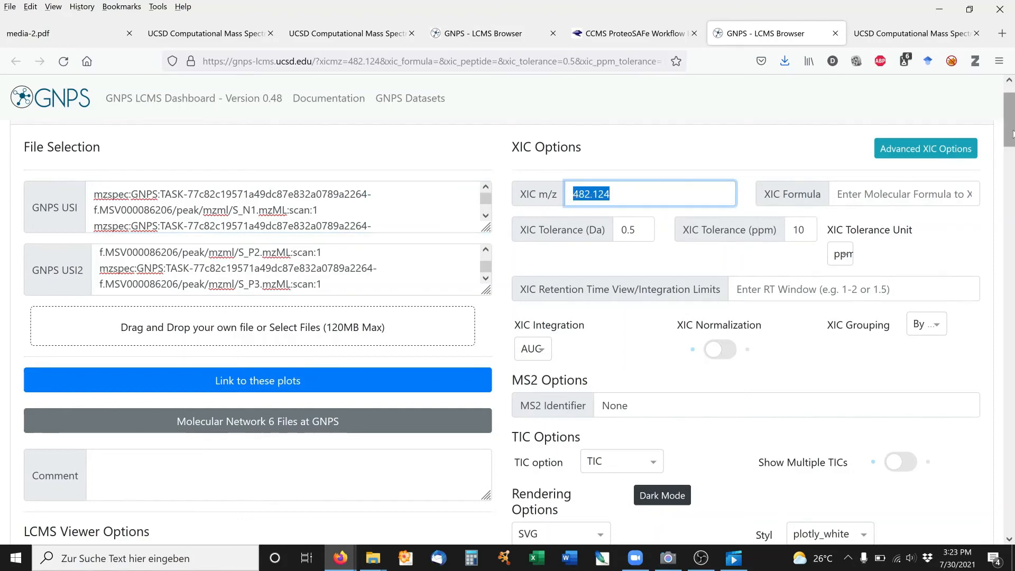
Examine the XIC plot for m/z 482.124 and the box plot comparing the TOP and BOTTOM file groups.
{"action": "left_click_drag", "start_coordinate": [1012, 131], "coordinate": [1005, 226]}
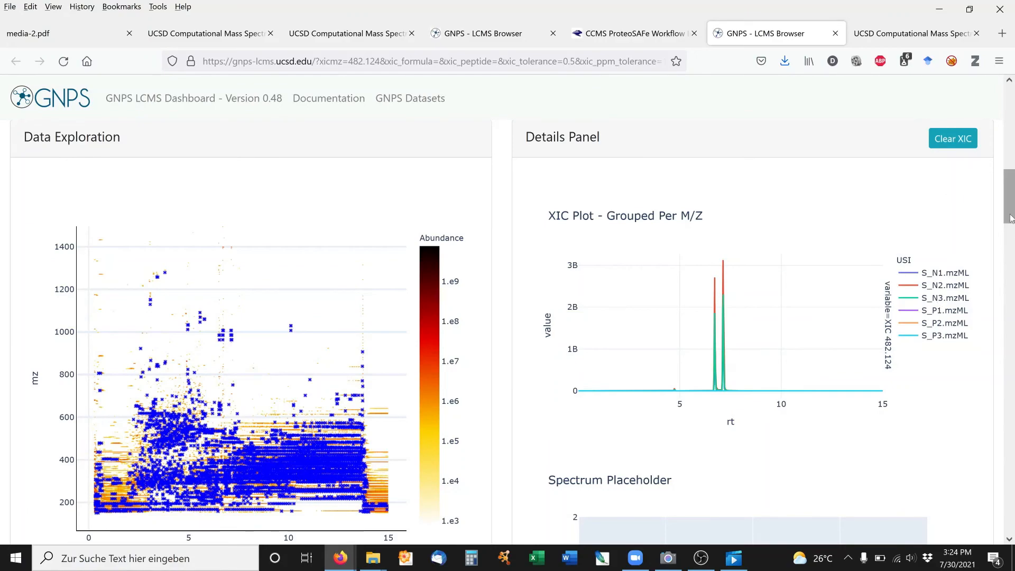
{"action": "left_click_drag", "start_coordinate": [1011, 197], "coordinate": [1013, 346]}
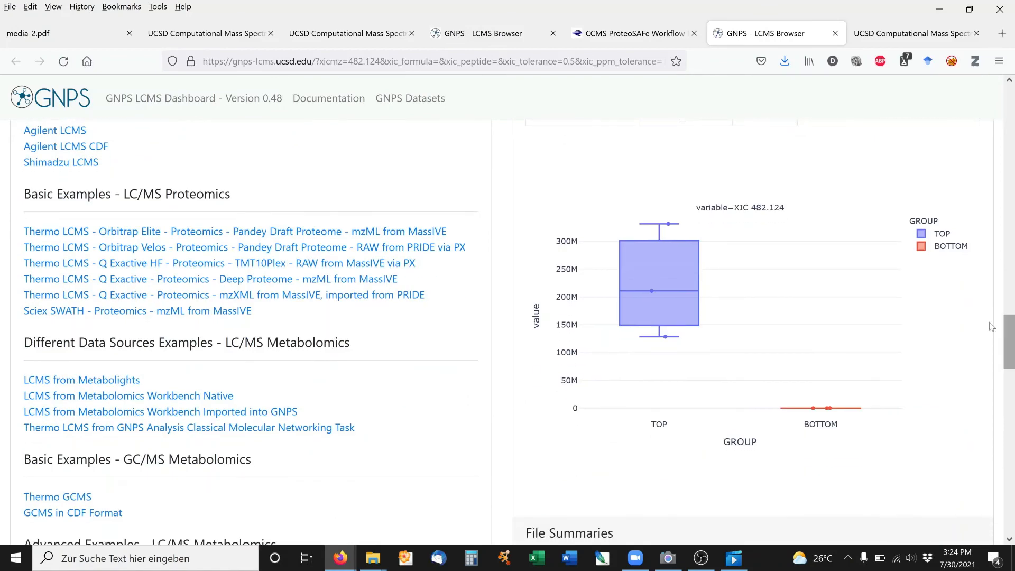
{"action": "mouse_move", "coordinate": [637, 263]}
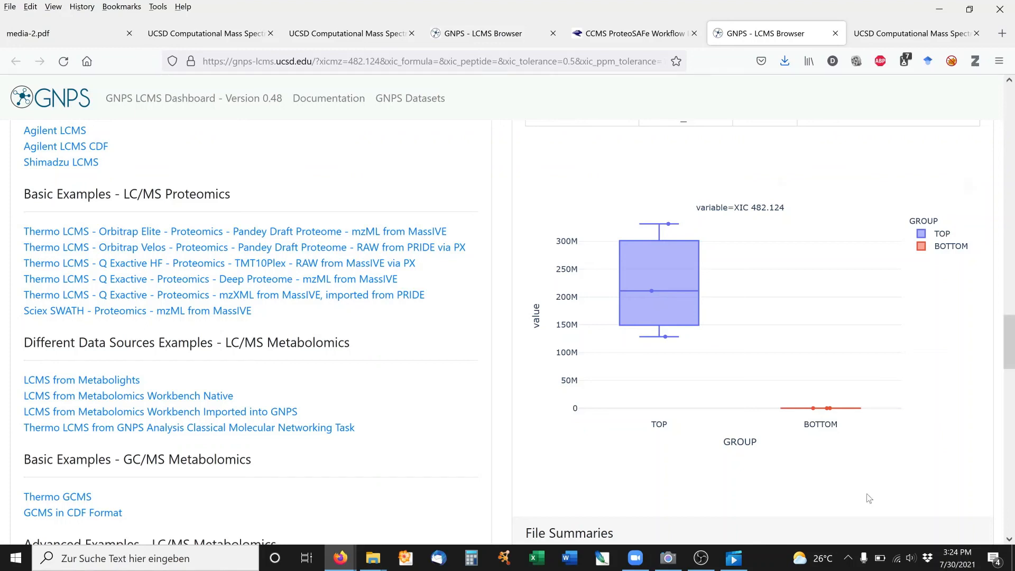
{"action": "mouse_move", "coordinate": [825, 408]}
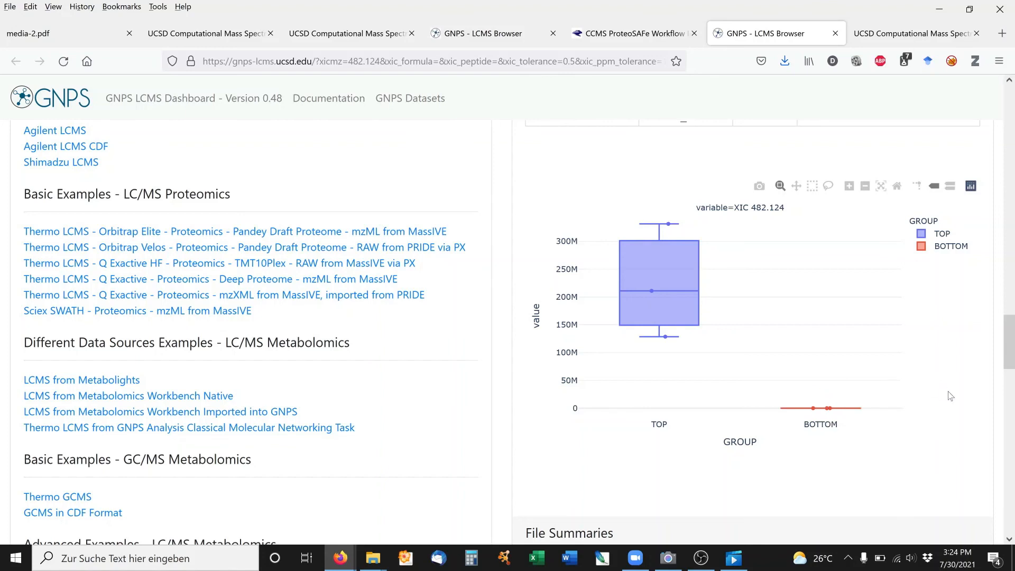